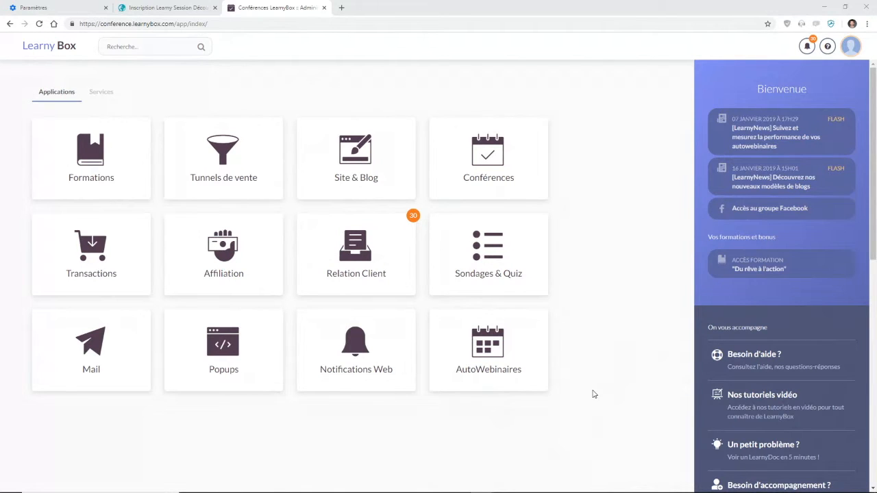
# Step: Examine the webinar registration page, the Learny Transactions products list and the order form page
pyautogui.click(192, 5)
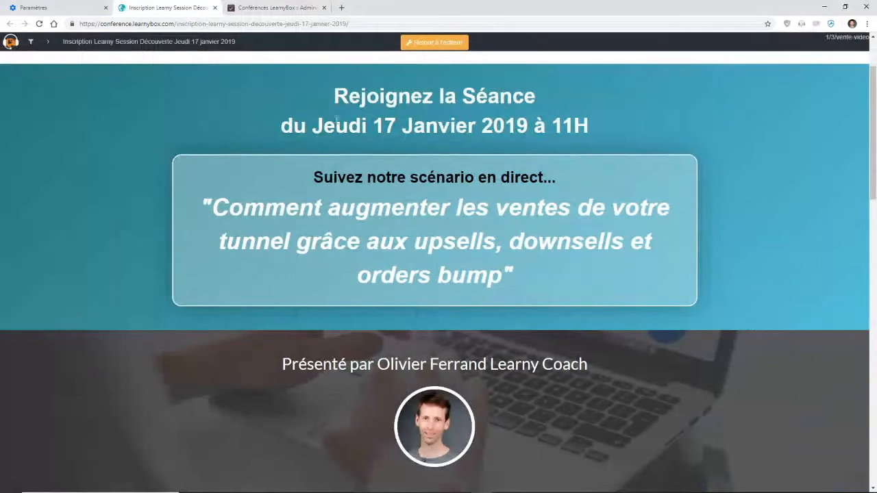
pyautogui.moveTo(336, 119); pyautogui.dragTo(532, 126)
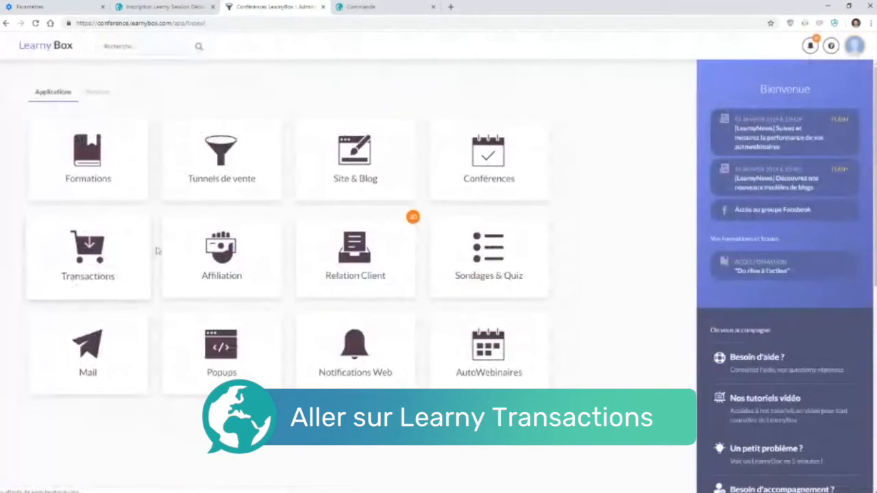
pyautogui.click(107, 247)
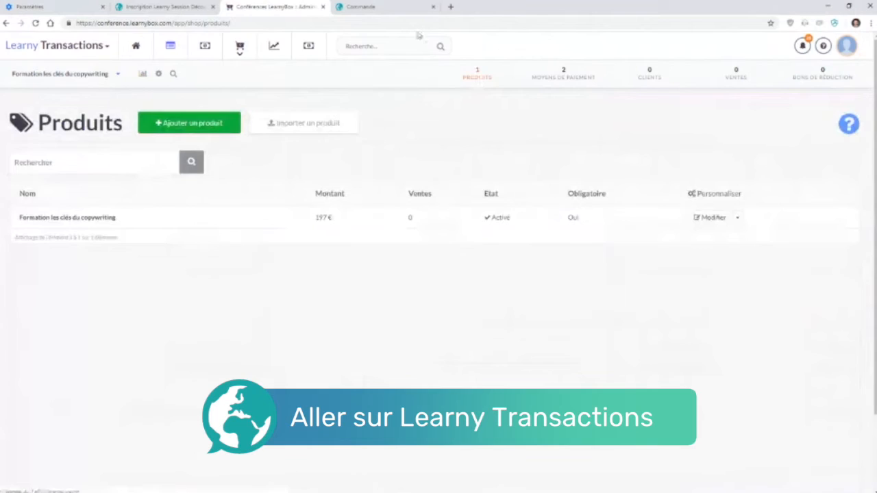
pyautogui.click(397, 8)
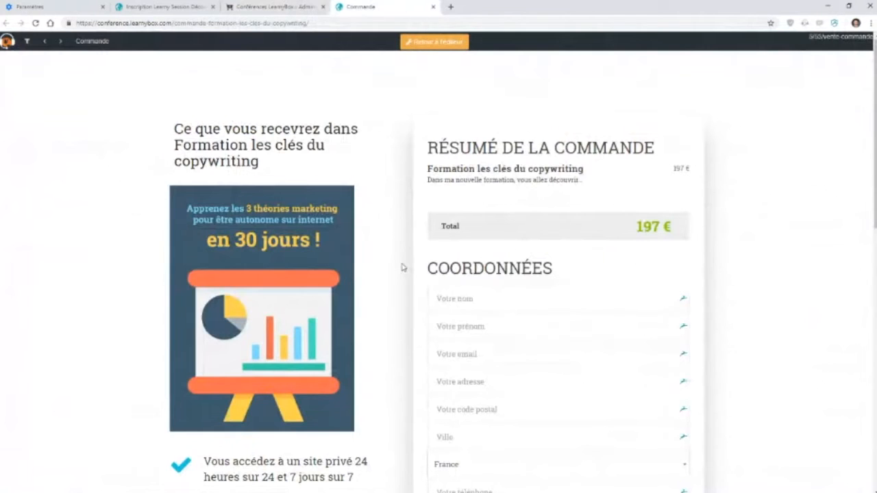
pyautogui.scroll(-5, 403, 267)
pyautogui.click(271, 7)
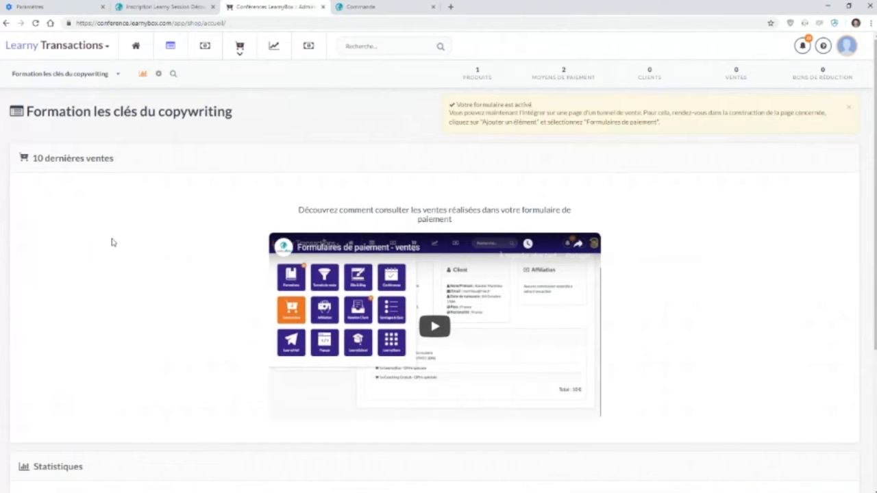
pyautogui.click(477, 78)
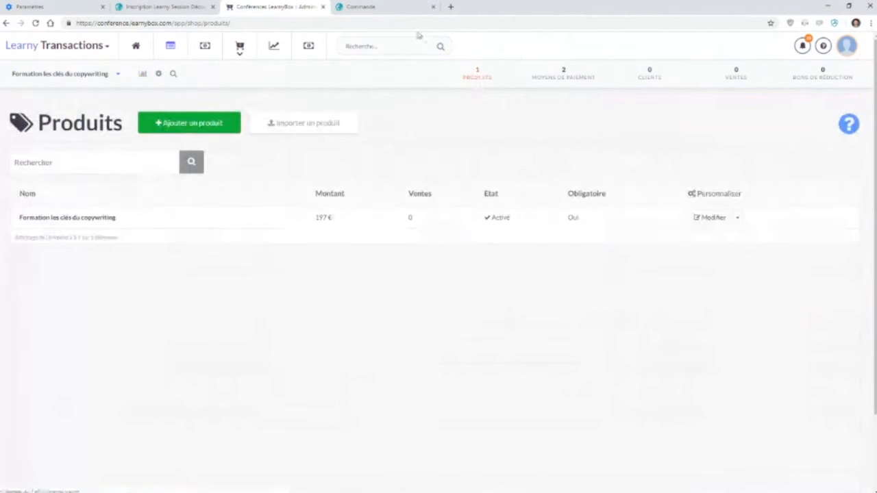
pyautogui.click(411, 7)
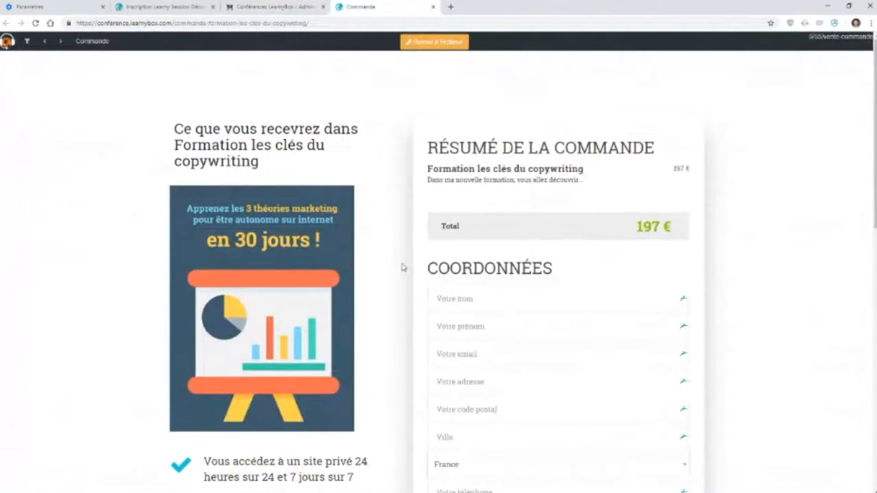
pyautogui.scroll(-10, 403, 268)
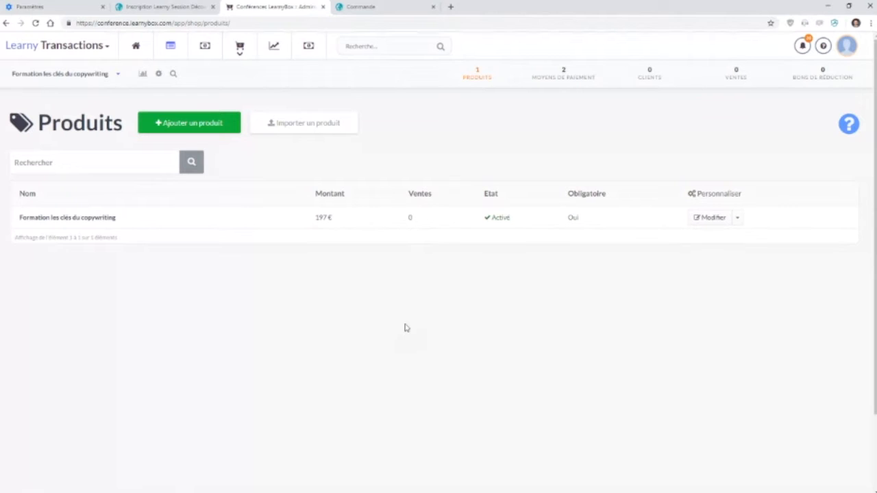
# Step: Add a new product and name it 15 fiches pratiques sur le copywriting
pyautogui.moveTo(144, 223); pyautogui.dragTo(52, 226)
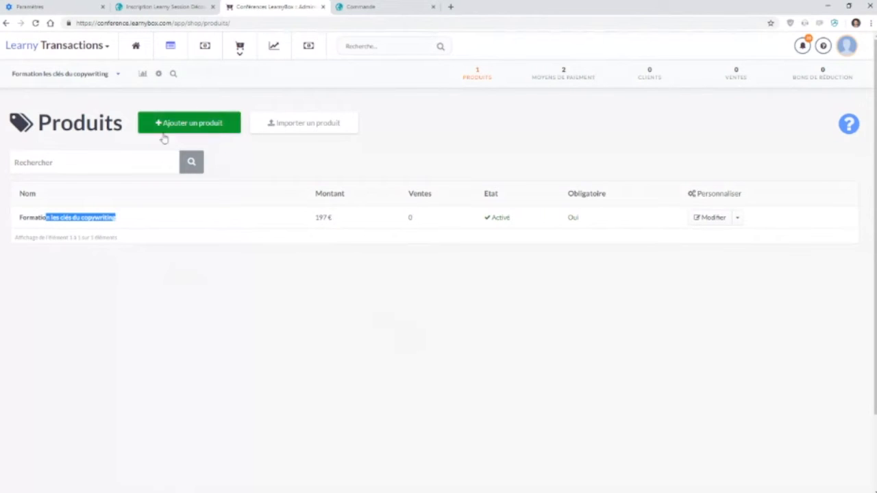
pyautogui.click(211, 129)
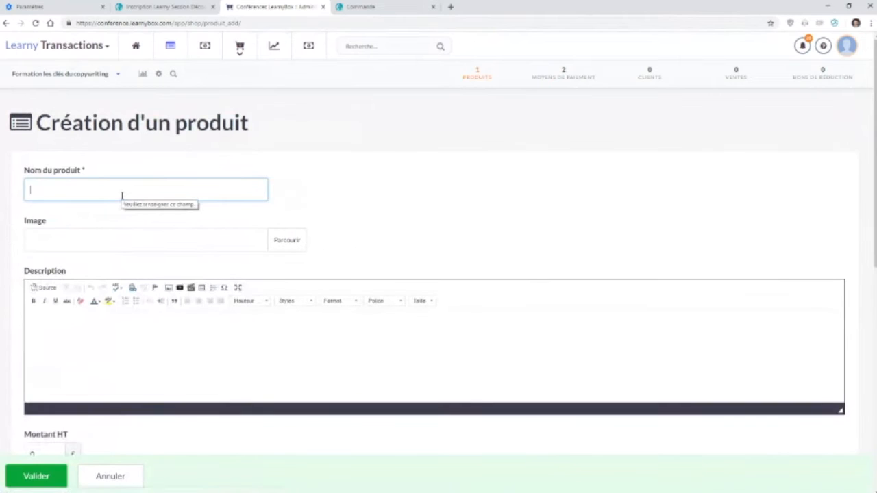
pyautogui.write('15 fiches')
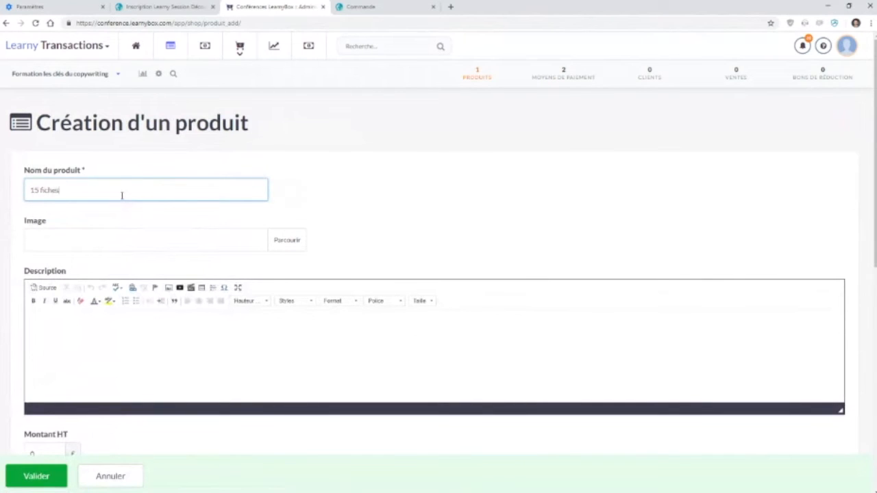
pyautogui.write(' pratiques sur le copywriting')
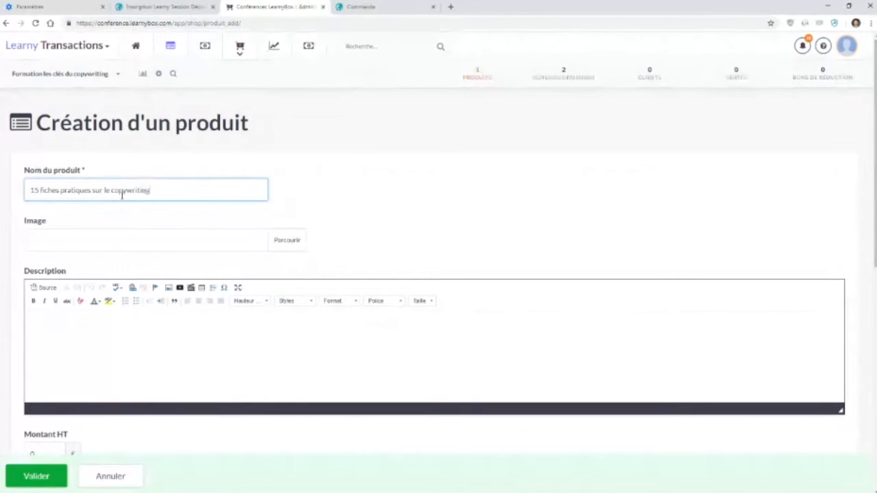
# Step: Rename the product 1h de coaching en direct and copy that name
pyautogui.moveTo(163, 190); pyautogui.dragTo(24, 182)
pyautogui.write('1h de coaching')
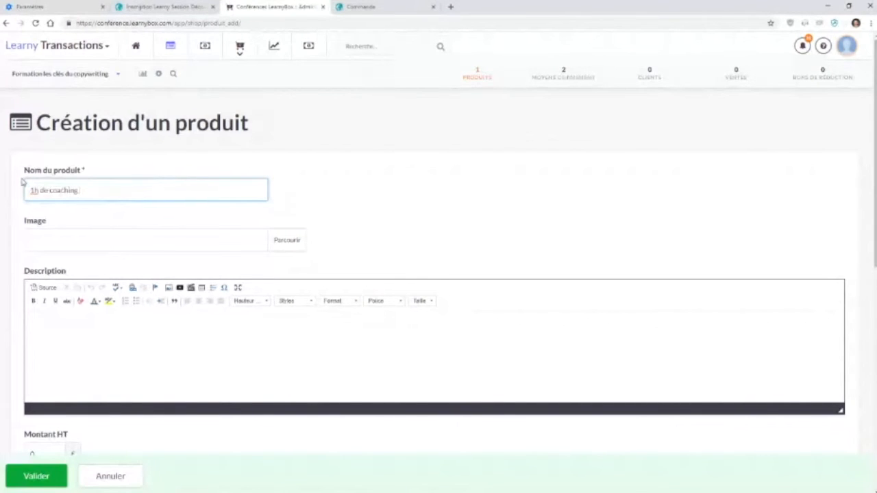
pyautogui.write('en direct')
pyautogui.moveTo(133, 195); pyautogui.dragTo(18, 188)
pyautogui.hotkey('ctrl', 'c')
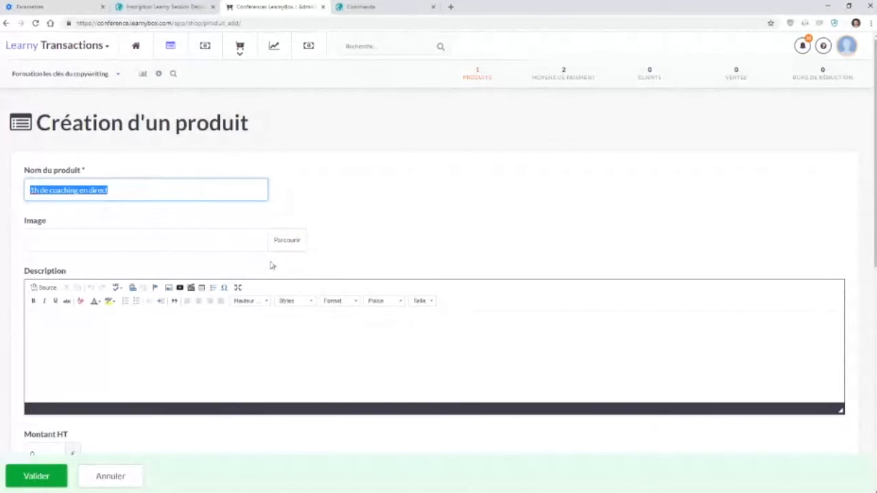
# Step: Paste the name into the description, make it bold and enlarge its font size
pyautogui.click(131, 343)
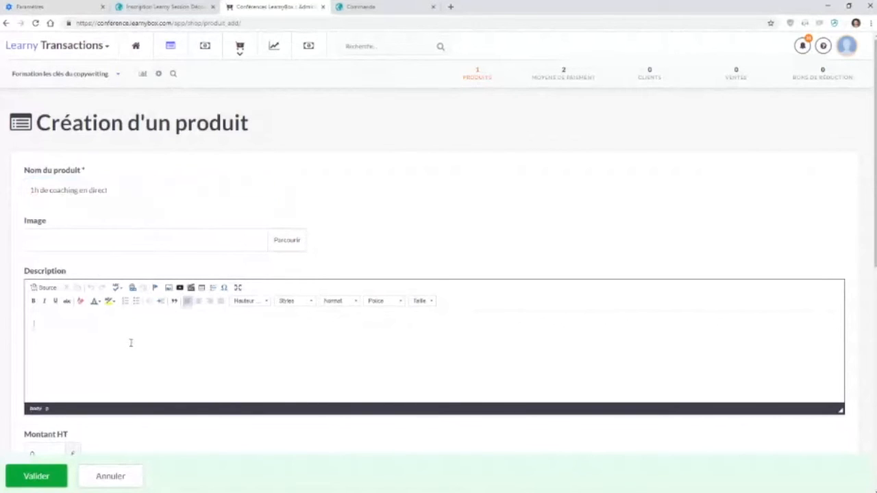
pyautogui.hotkey('ctrl', 'v')
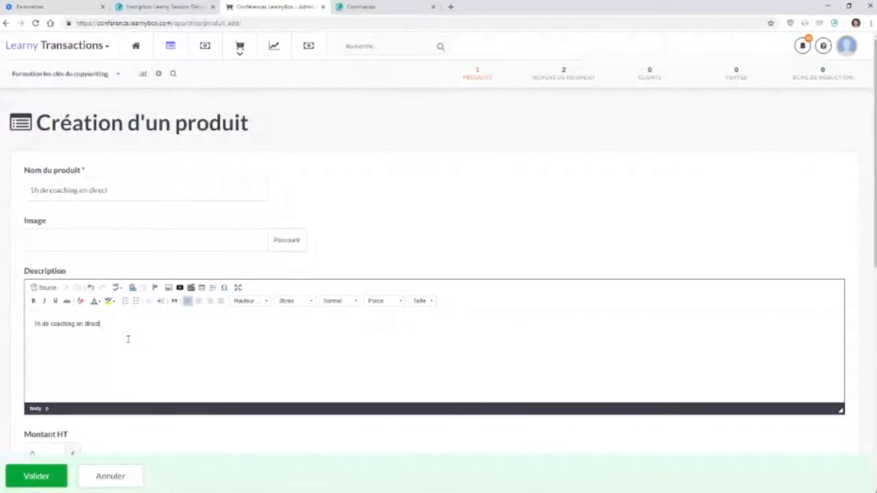
pyautogui.moveTo(125, 333); pyautogui.dragTo(30, 308)
pyautogui.click(33, 301)
pyautogui.click(431, 301)
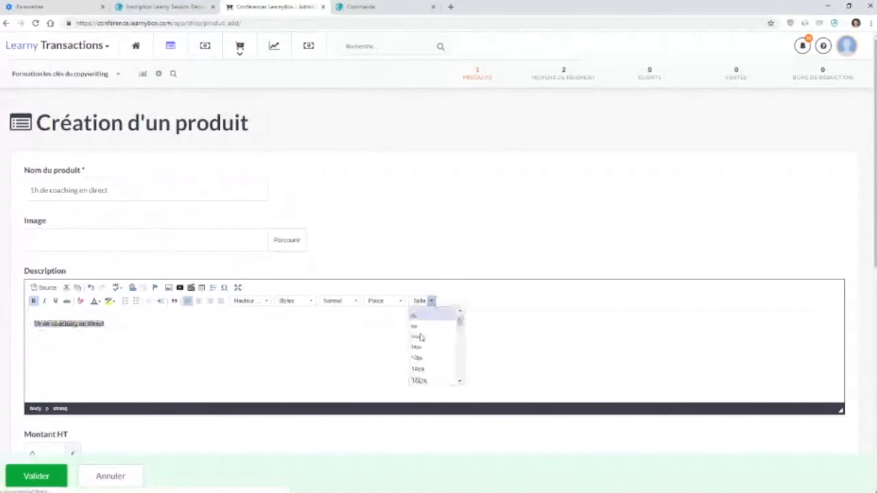
pyautogui.click(424, 357)
pyautogui.click(324, 364)
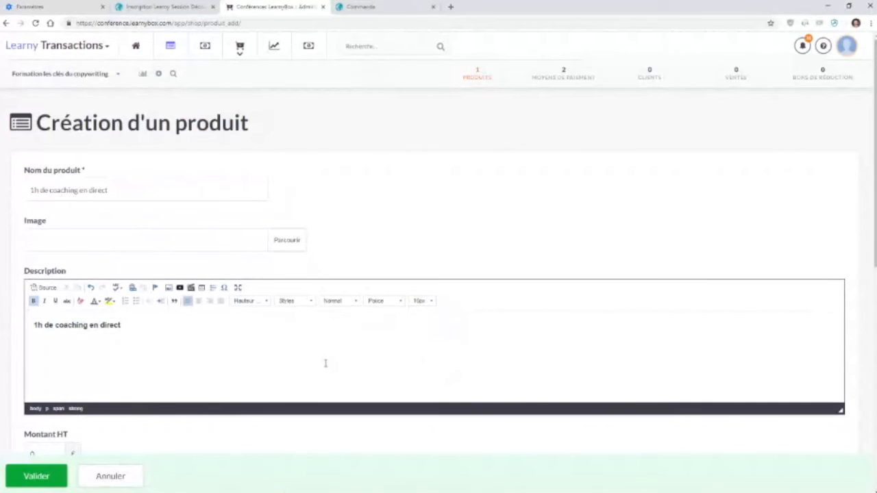
# Step: Set the product's Montant TTC to 97 €
pyautogui.scroll(-4, 326, 364)
pyautogui.moveTo(37, 370); pyautogui.dragTo(13, 370)
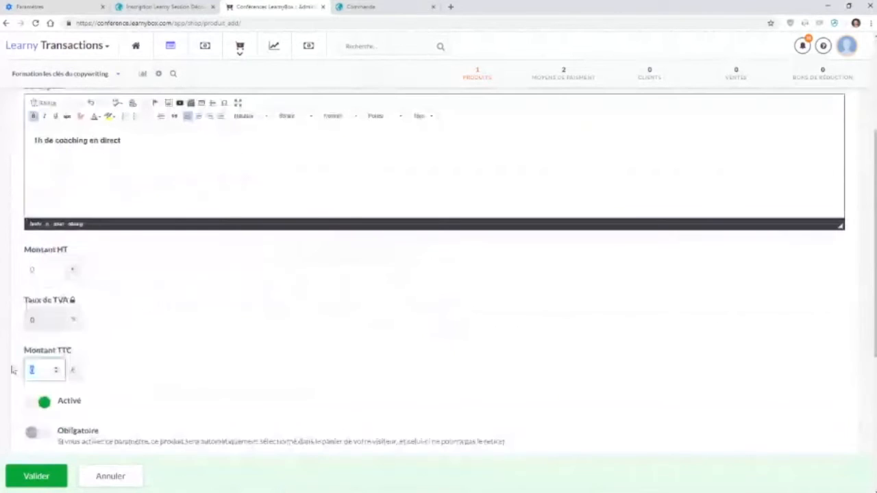
pyautogui.write('97')
pyautogui.click(147, 359)
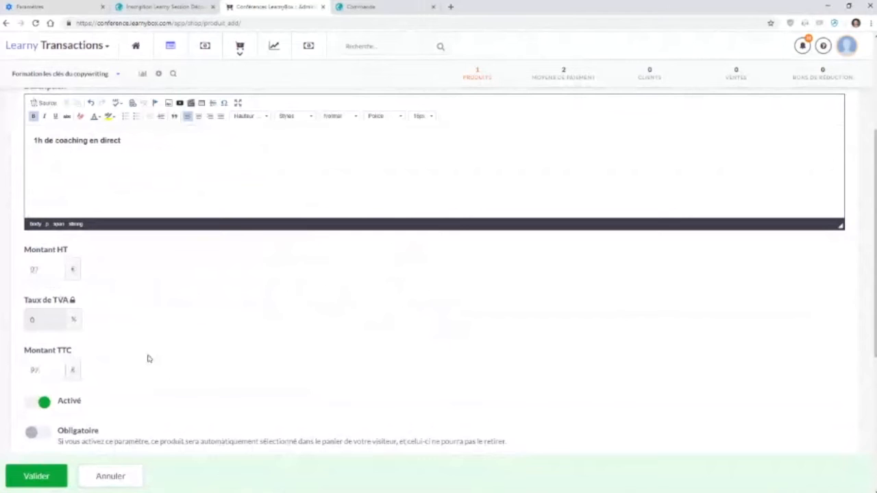
# Step: Review the description and the remaining product option sections
pyautogui.scroll(-2, 147, 359)
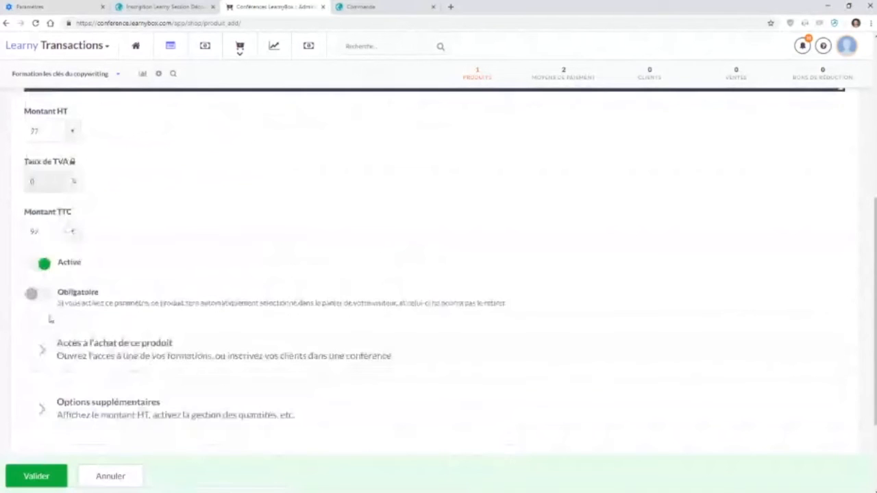
pyautogui.scroll(5, 50, 319)
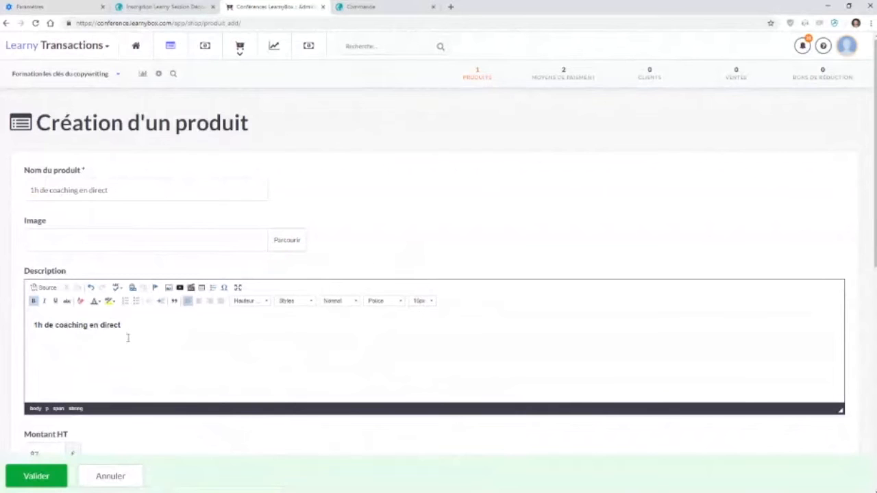
pyautogui.moveTo(135, 330); pyautogui.dragTo(28, 325)
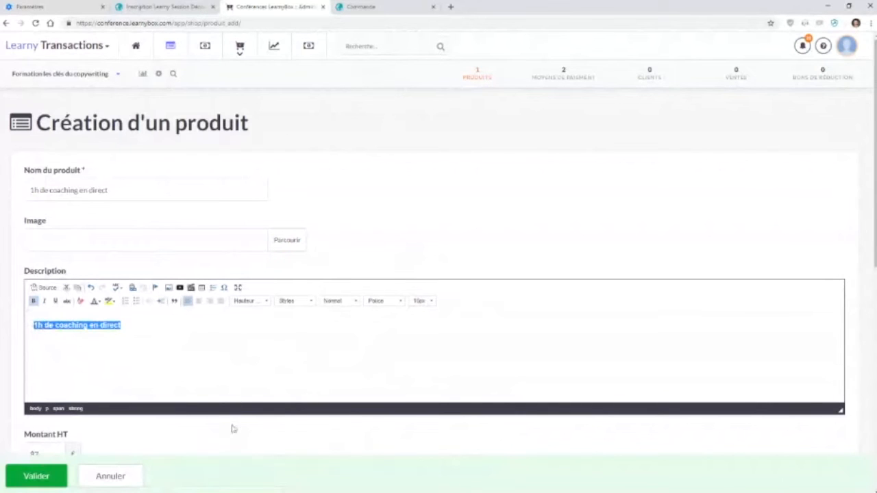
pyautogui.scroll(-5, 231, 432)
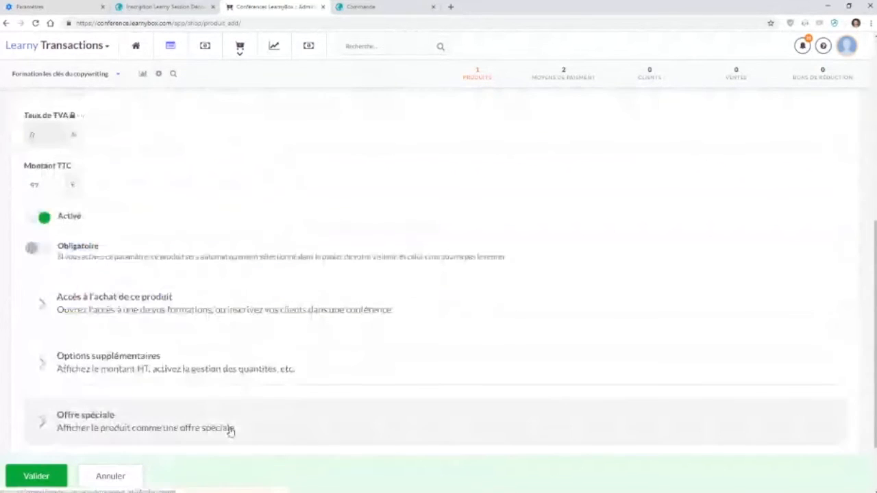
pyautogui.scroll(-1, 231, 432)
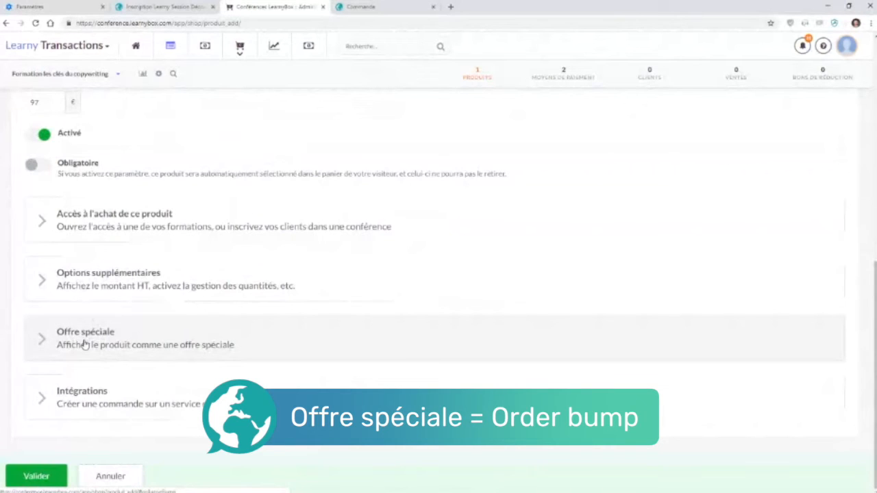
# Step: Expand the Offre spéciale section and enable displaying the product as a special offer
pyautogui.click(84, 344)
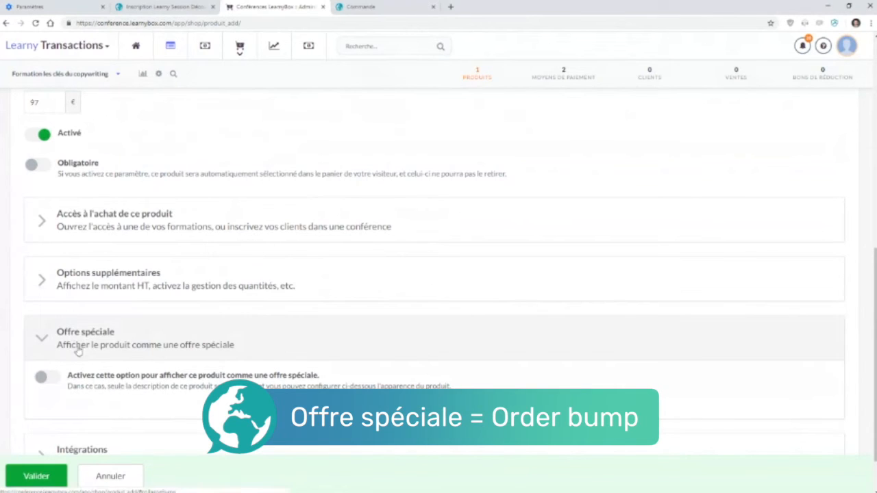
pyautogui.click(60, 382)
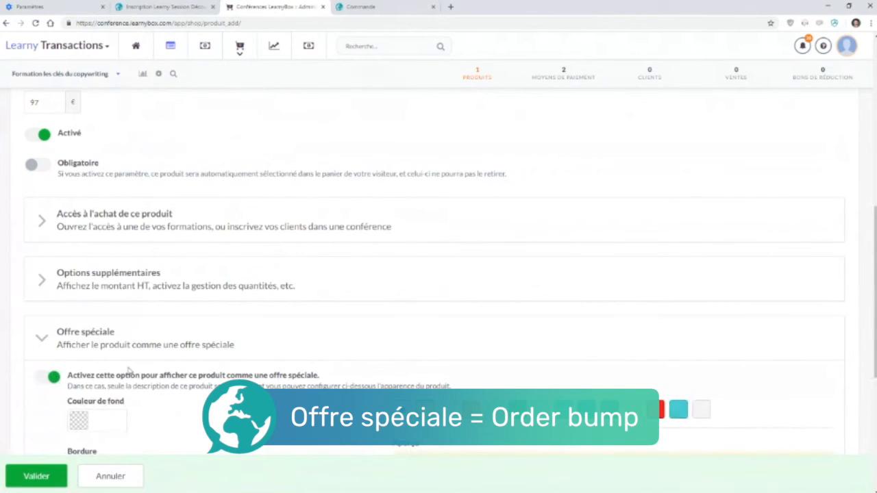
# Step: Style the special offer with a light blue background, a 2 px border and the Tirets border type
pyautogui.scroll(-1, 129, 371)
pyautogui.scroll(-3, 129, 371)
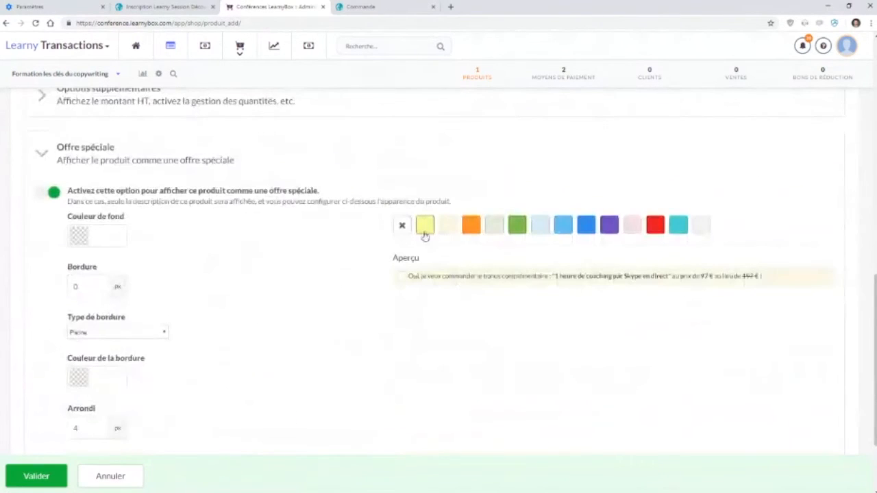
pyautogui.click(564, 233)
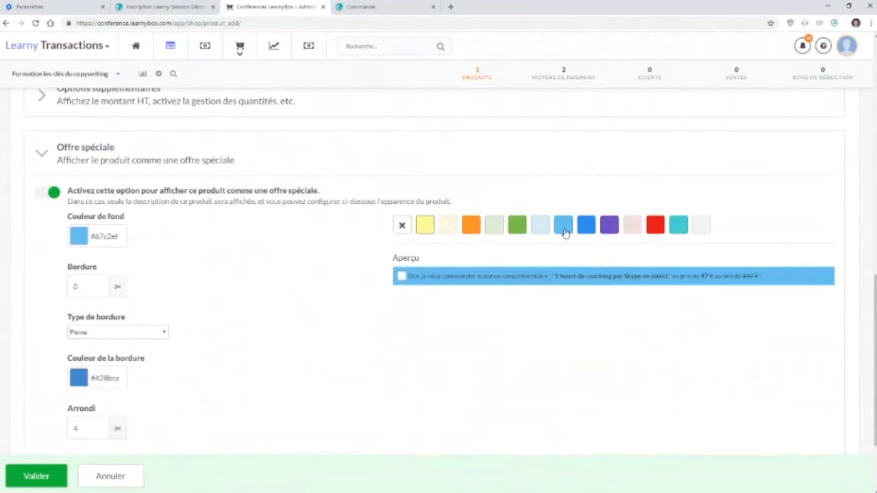
pyautogui.click(98, 285)
pyautogui.click(98, 285)
pyautogui.click(127, 335)
pyautogui.click(127, 352)
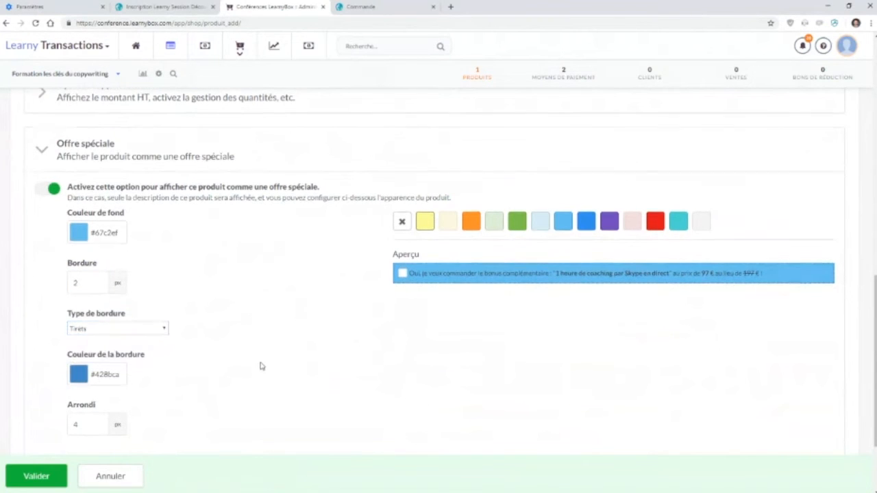
# Step: Append ": 97€ au lieu de 147€" to the product description text
pyautogui.scroll(-3, 261, 366)
pyautogui.scroll(5, 260, 366)
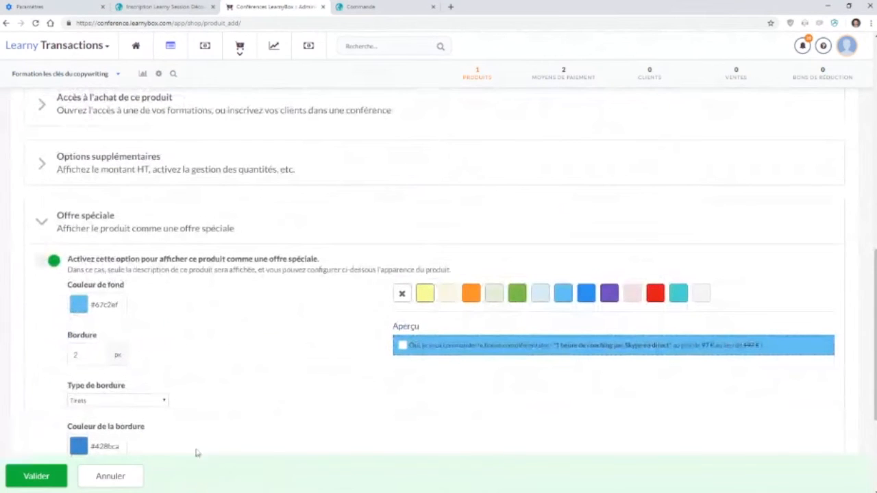
pyautogui.scroll(6, 370, 176)
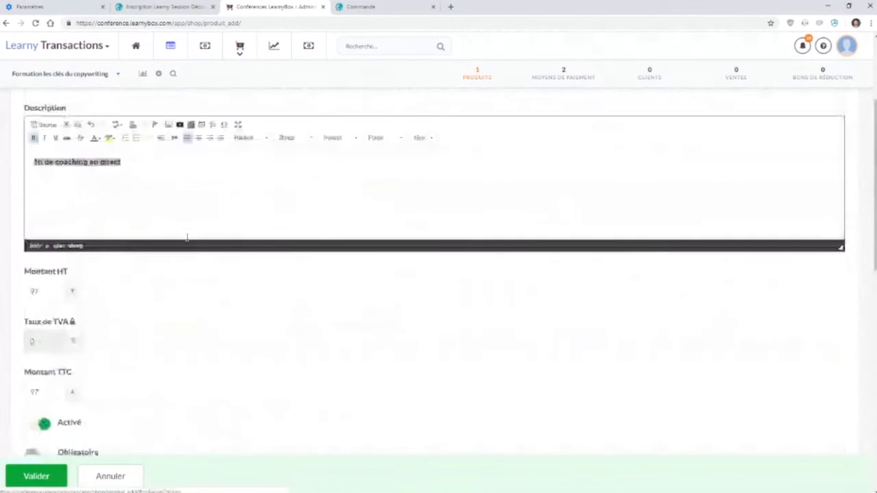
pyautogui.moveTo(33, 172); pyautogui.dragTo(131, 172)
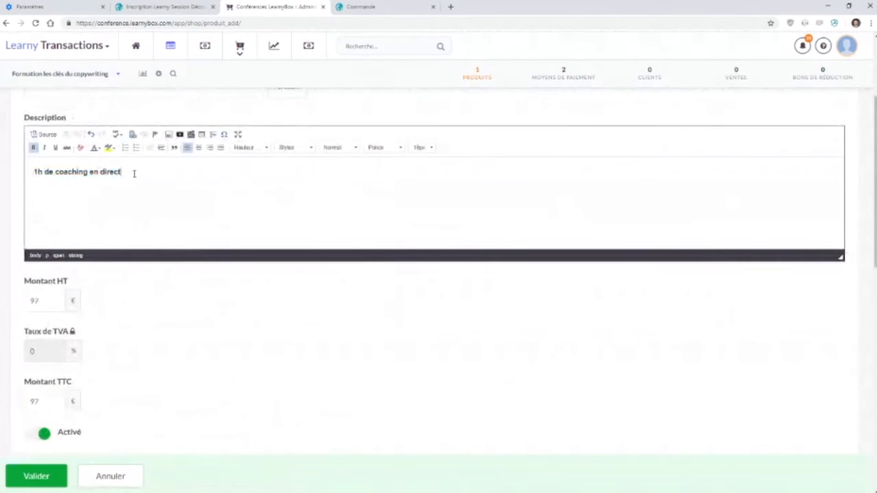
pyautogui.write(': 97€ au lieu de 147€')
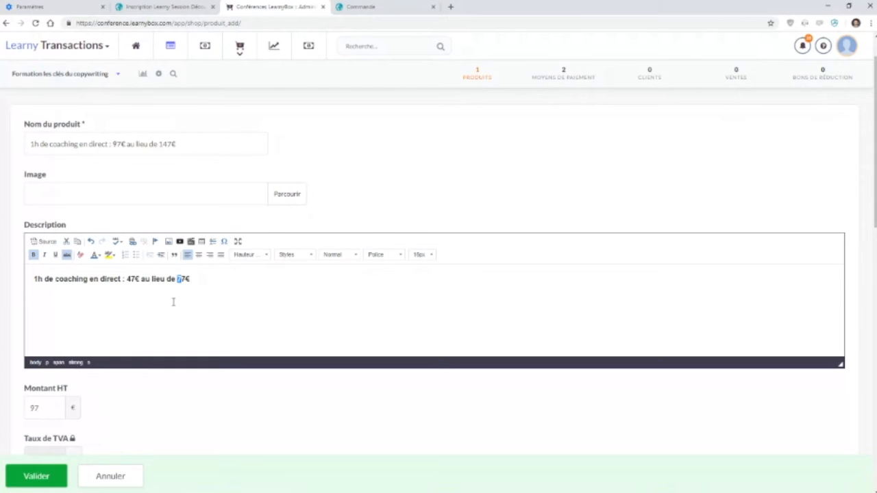
# Step: Set the product amount to 47 € and validate the new product
pyautogui.click(173, 302)
pyautogui.press('Tab')
pyautogui.write('47')
pyautogui.click(43, 483)
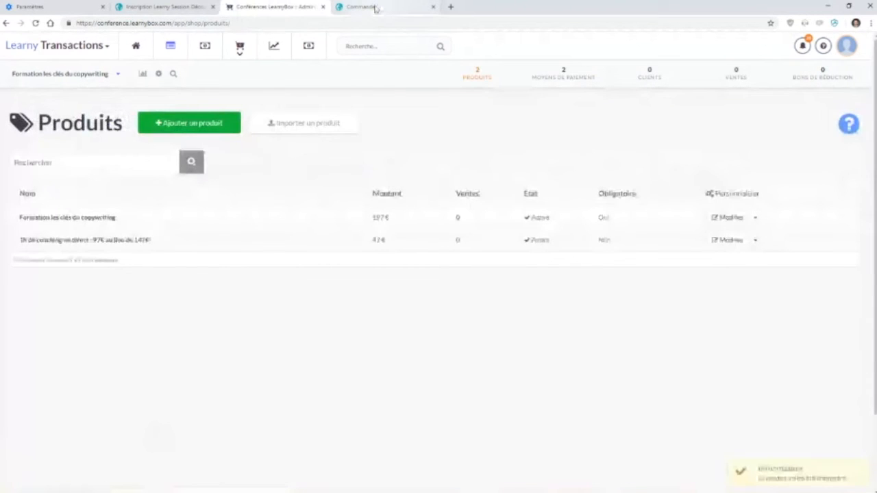
# Step: Preview the order form and toggle the coaching special offer checkbox to check the order total
pyautogui.click(375, 9)
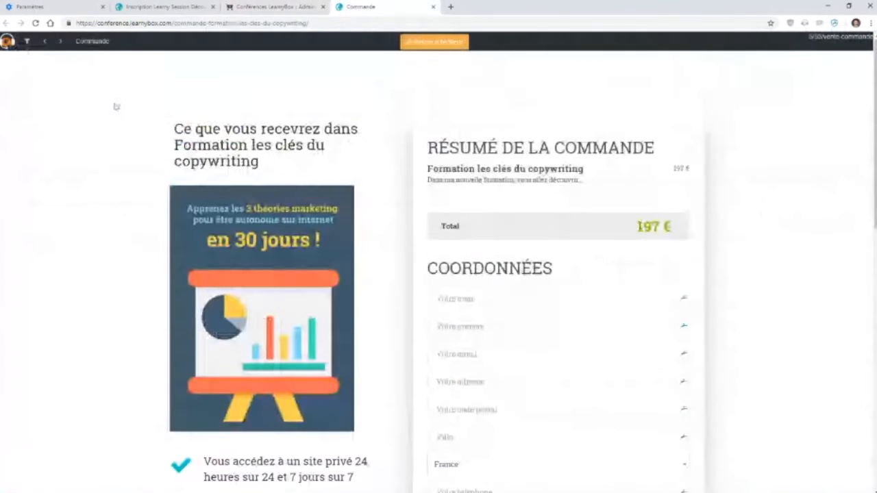
pyautogui.moveTo(428, 169); pyautogui.dragTo(494, 207)
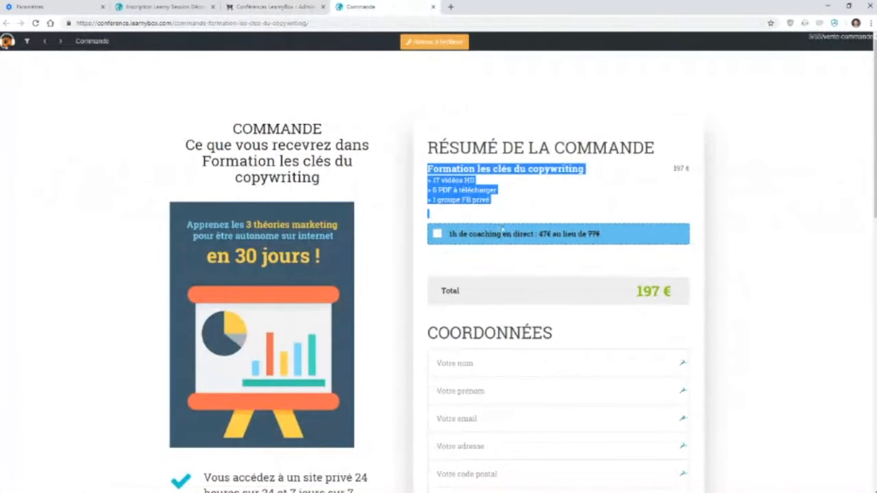
pyautogui.click(519, 250)
pyautogui.moveTo(453, 234); pyautogui.dragTo(632, 240)
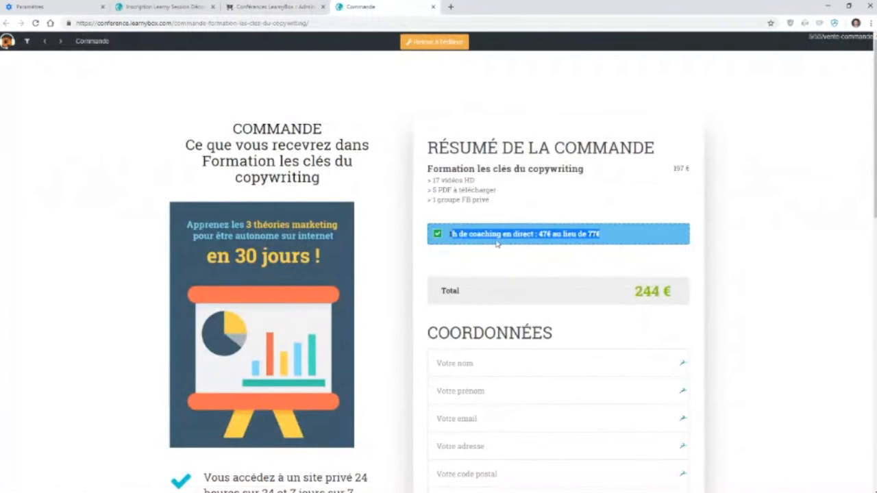
pyautogui.click(439, 234)
pyautogui.click(438, 235)
pyautogui.click(438, 234)
pyautogui.click(438, 234)
pyautogui.click(439, 234)
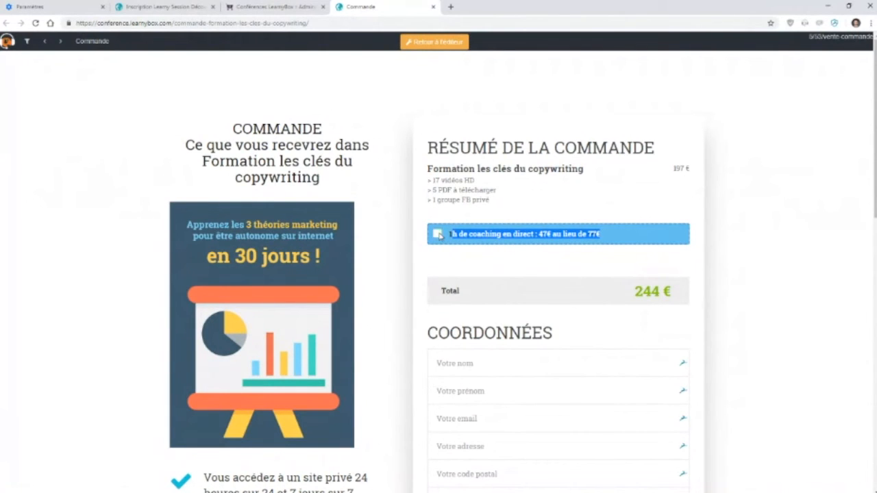
pyautogui.click(511, 275)
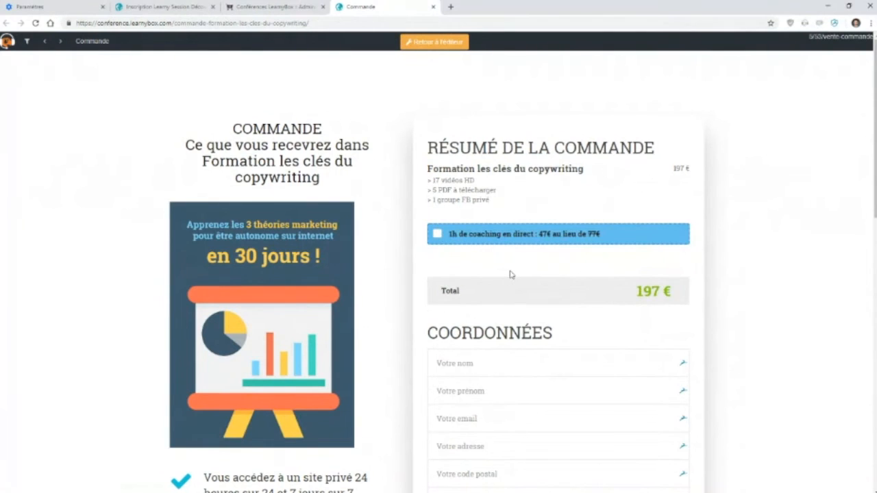
# Step: Move the Paypal payment method above Chèque in the payment methods list
pyautogui.click(296, 6)
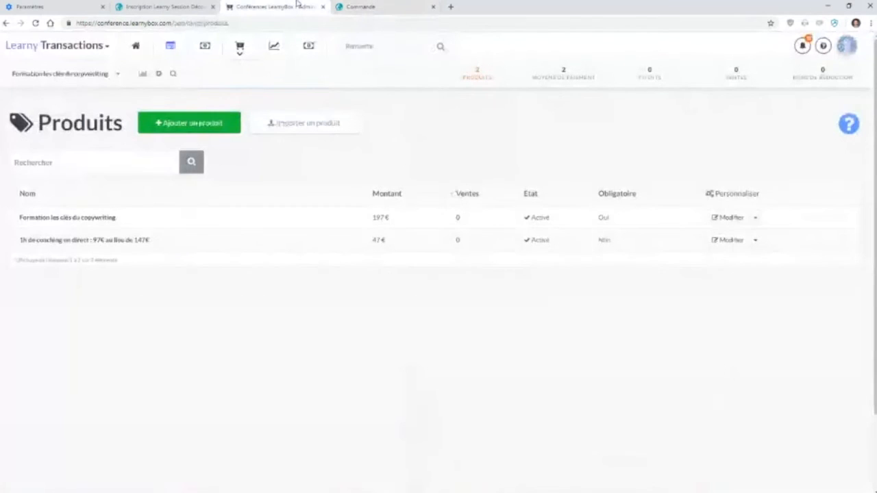
pyautogui.click(562, 81)
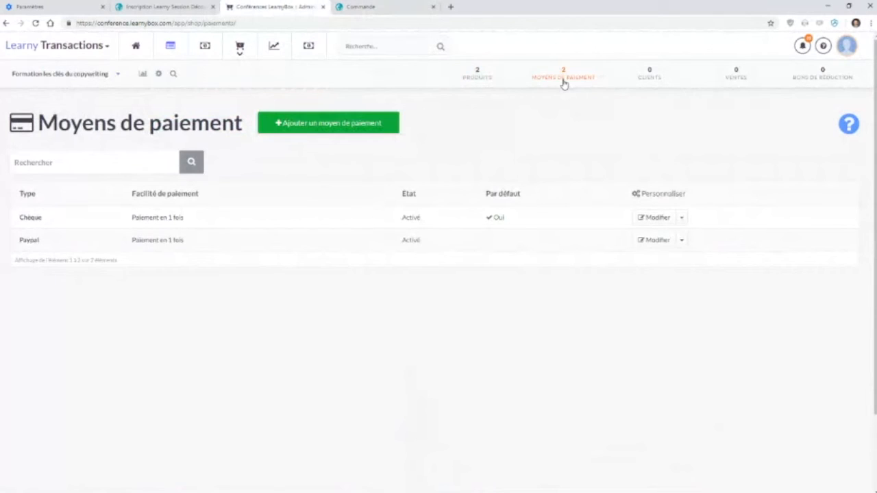
pyautogui.click(662, 223)
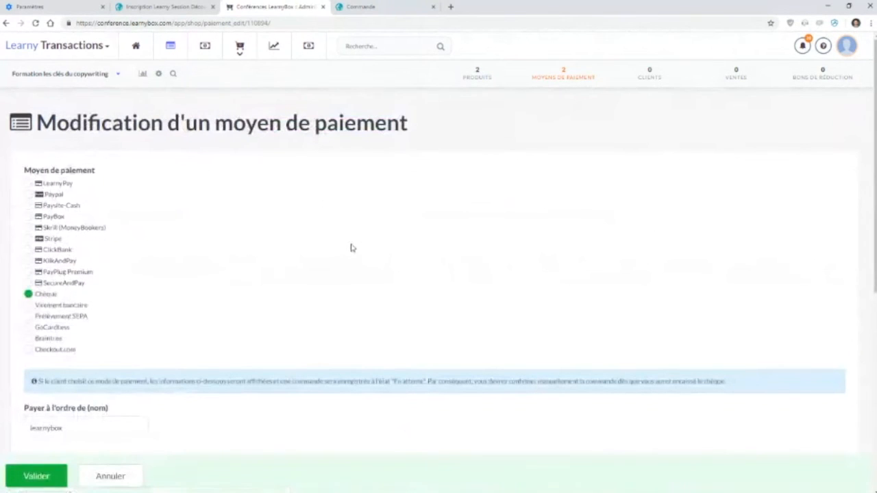
pyautogui.scroll(-5, 340, 274)
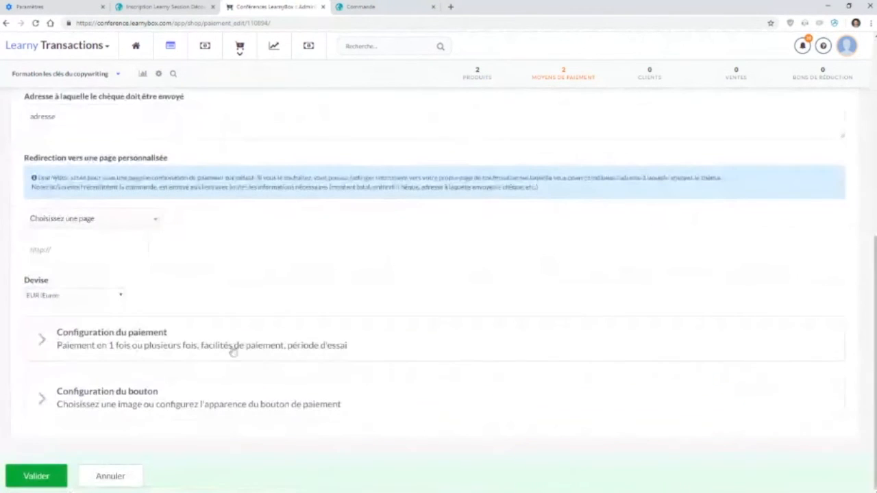
pyautogui.click(572, 79)
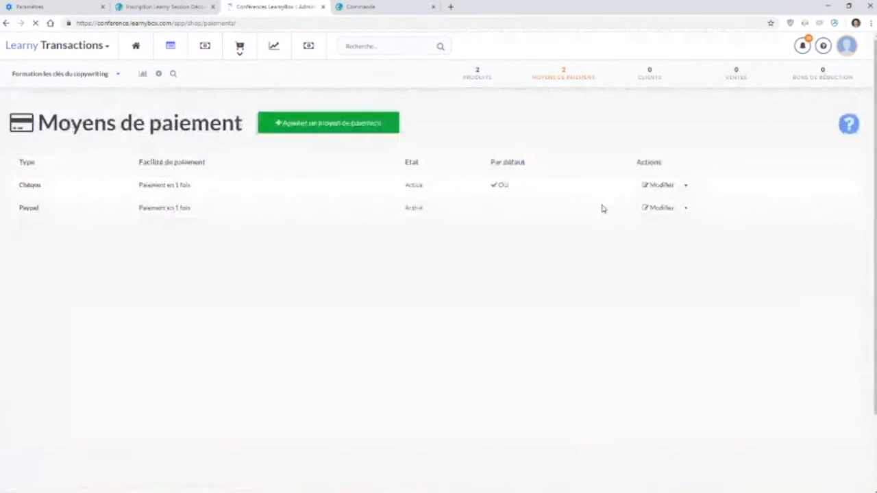
pyautogui.click(682, 241)
pyautogui.click(676, 274)
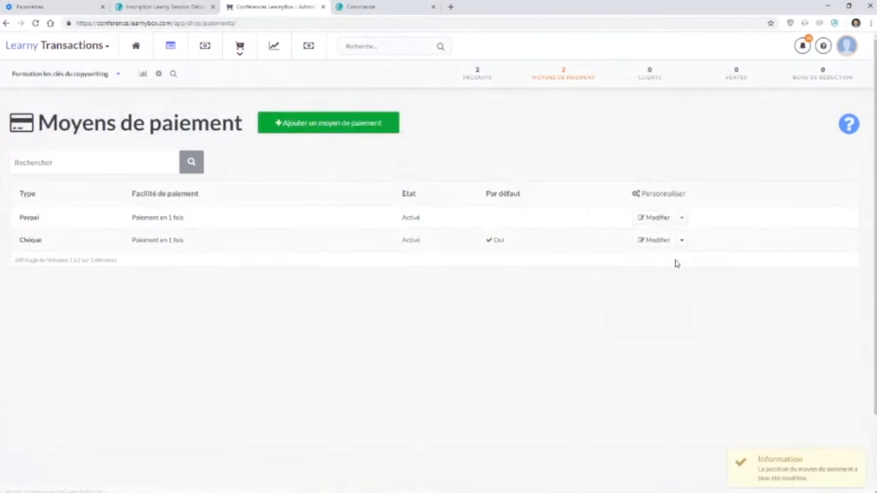
# Step: Open the Paypal payment method's button configuration and enable displaying the payment method image
pyautogui.click(656, 217)
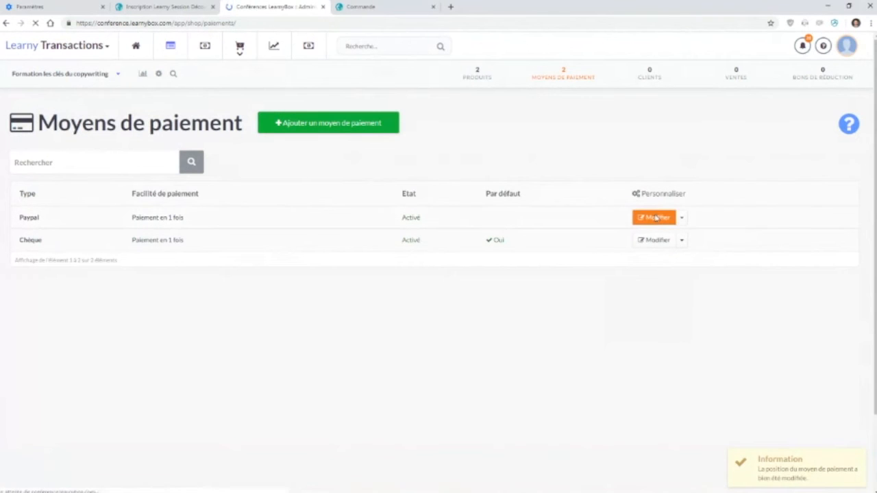
pyautogui.scroll(-3, 208, 297)
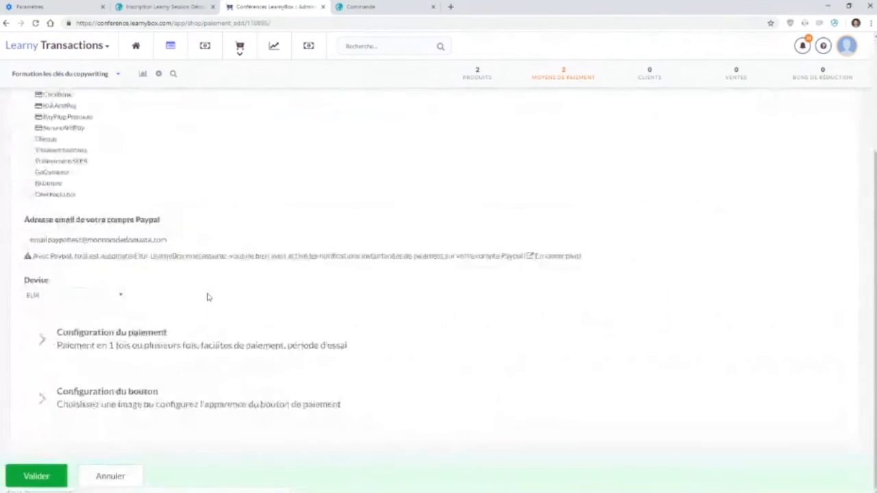
pyautogui.click(124, 399)
pyautogui.scroll(-5, 123, 403)
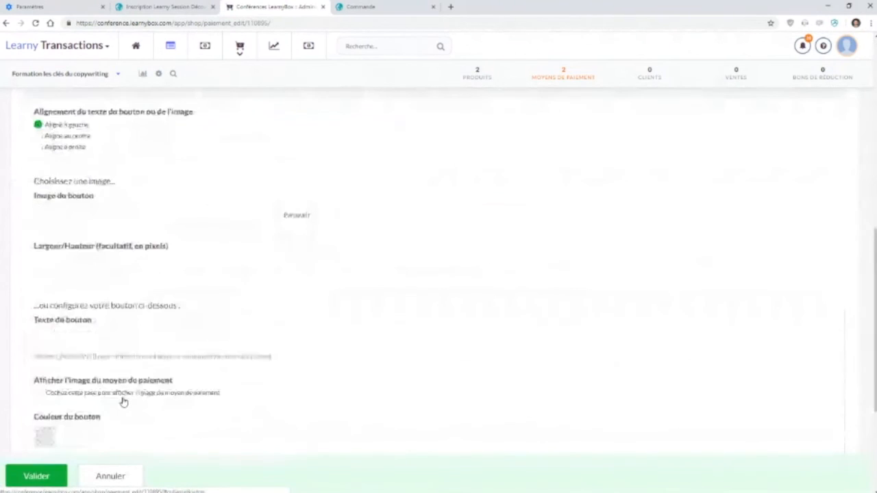
pyautogui.scroll(-1, 124, 403)
pyautogui.moveTo(235, 349); pyautogui.dragTo(65, 351)
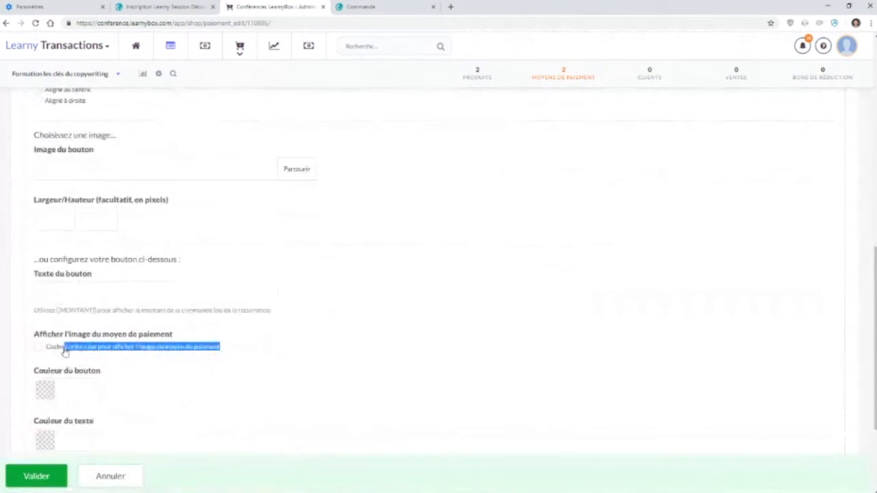
pyautogui.click(65, 350)
# Step: Set the Paypal button text to "Payer en 1 fois [[MONTANT]] par Paypal" and validate the payment method
pyautogui.click(86, 297)
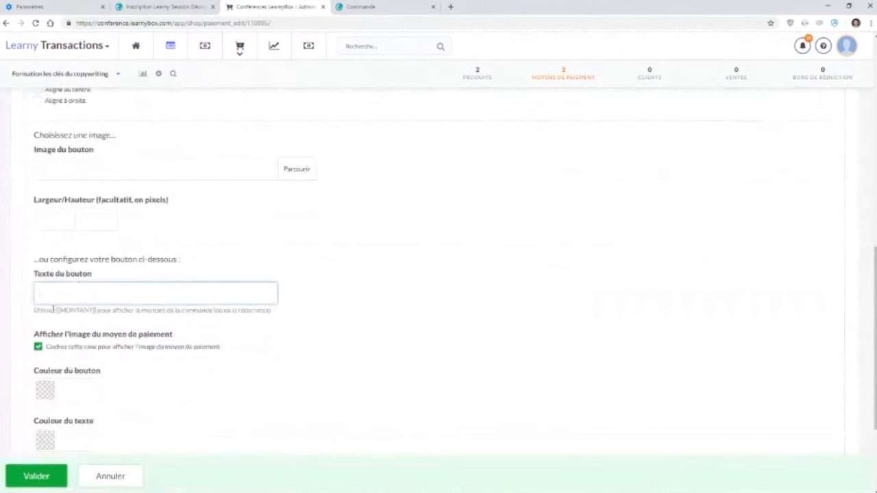
pyautogui.moveTo(58, 310); pyautogui.dragTo(97, 312)
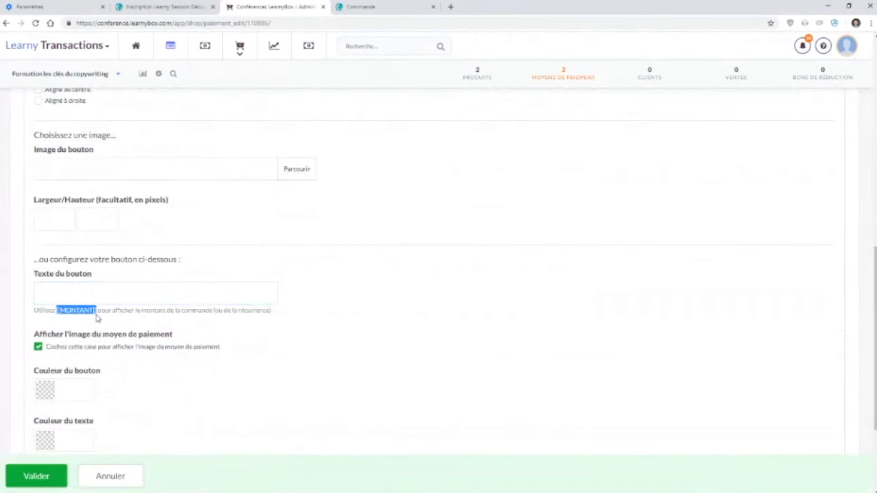
pyautogui.click(102, 300)
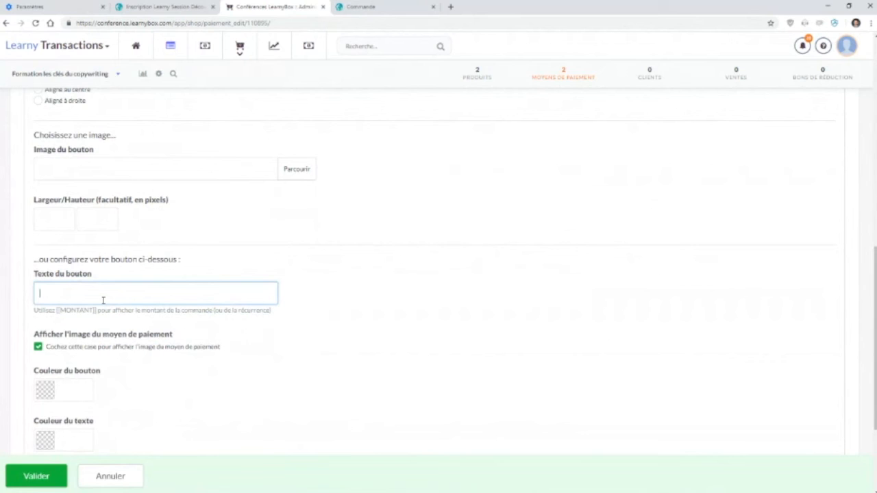
pyautogui.write('Payer en 1 fois')
pyautogui.write('[[MONTANT]]')
pyautogui.write('par Payp')
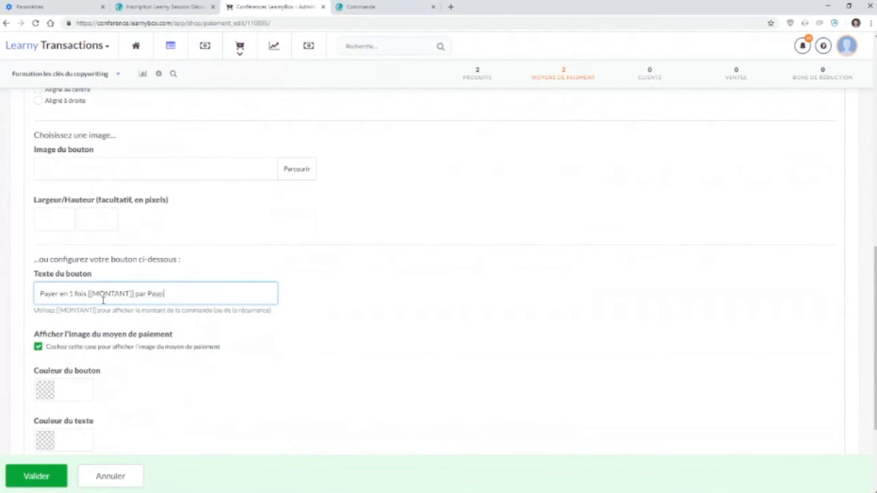
pyautogui.write('al')
pyautogui.click(36, 476)
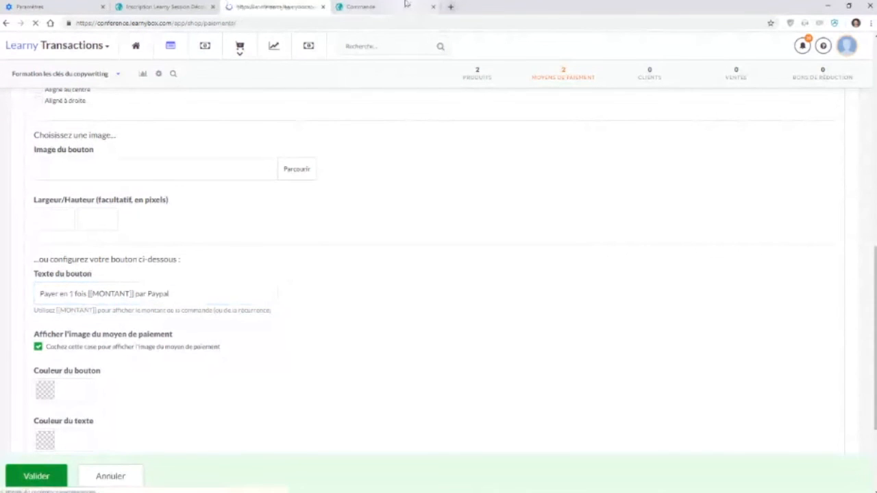
# Step: Preview the order form, choose Paypal and tick the special offer to check the button's amount
pyautogui.click(406, 4)
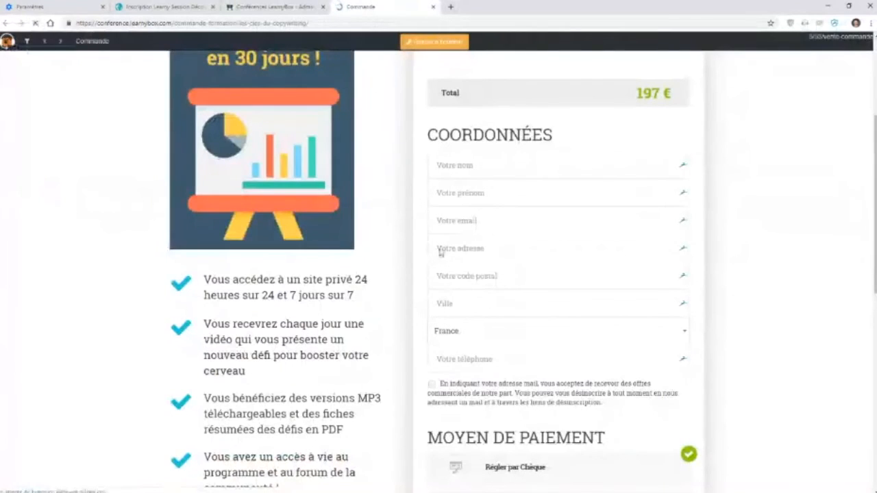
pyautogui.scroll(-3, 440, 248)
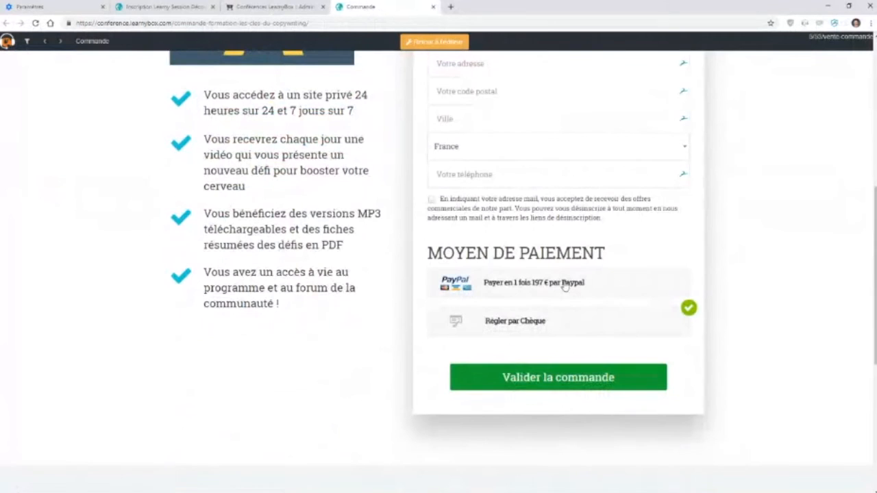
pyautogui.scroll(-1, 564, 287)
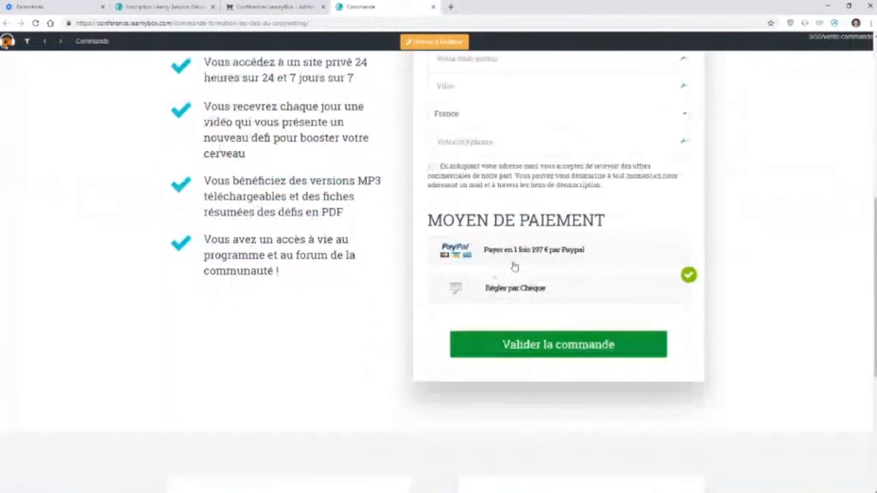
pyautogui.click(577, 257)
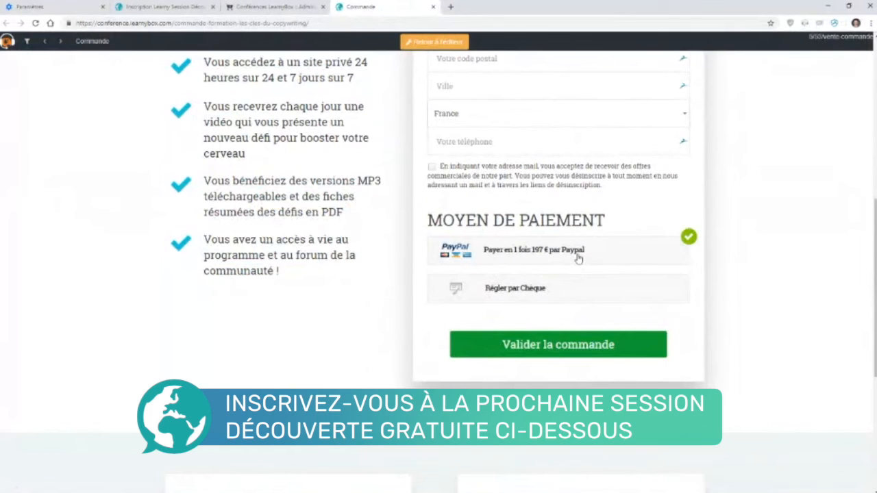
pyautogui.scroll(5, 578, 257)
pyautogui.click(442, 187)
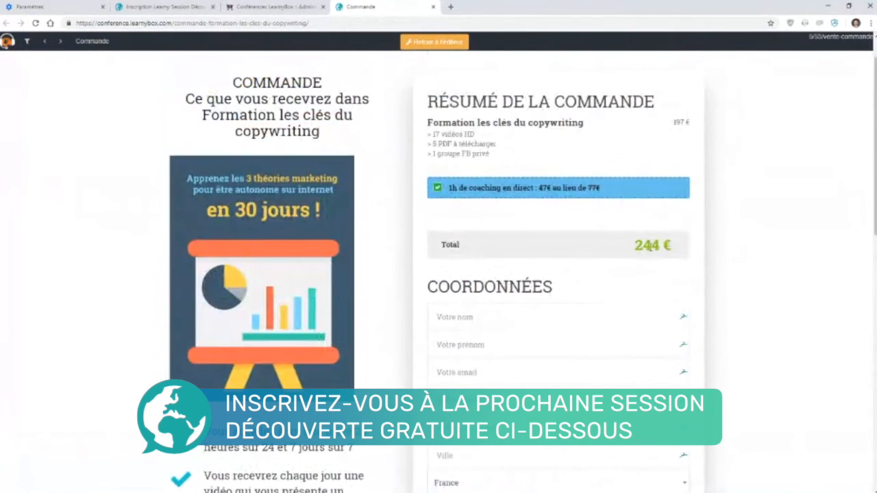
pyautogui.scroll(-7, 651, 249)
pyautogui.scroll(2, 589, 254)
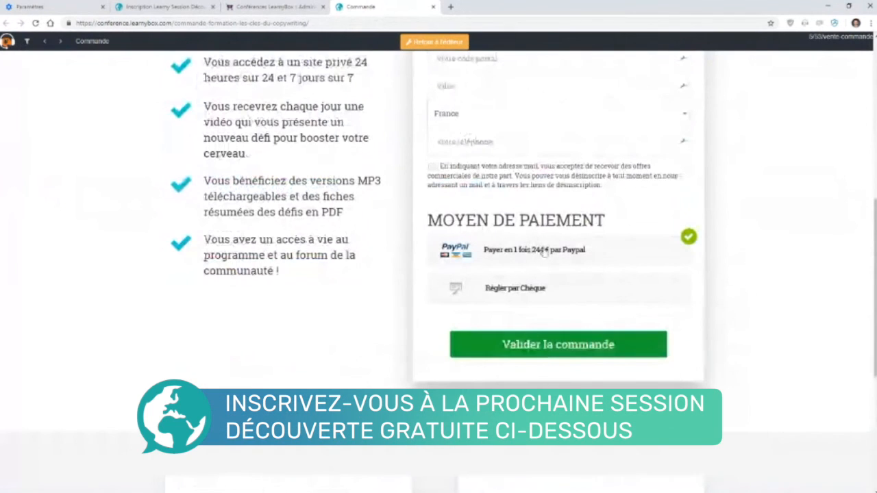